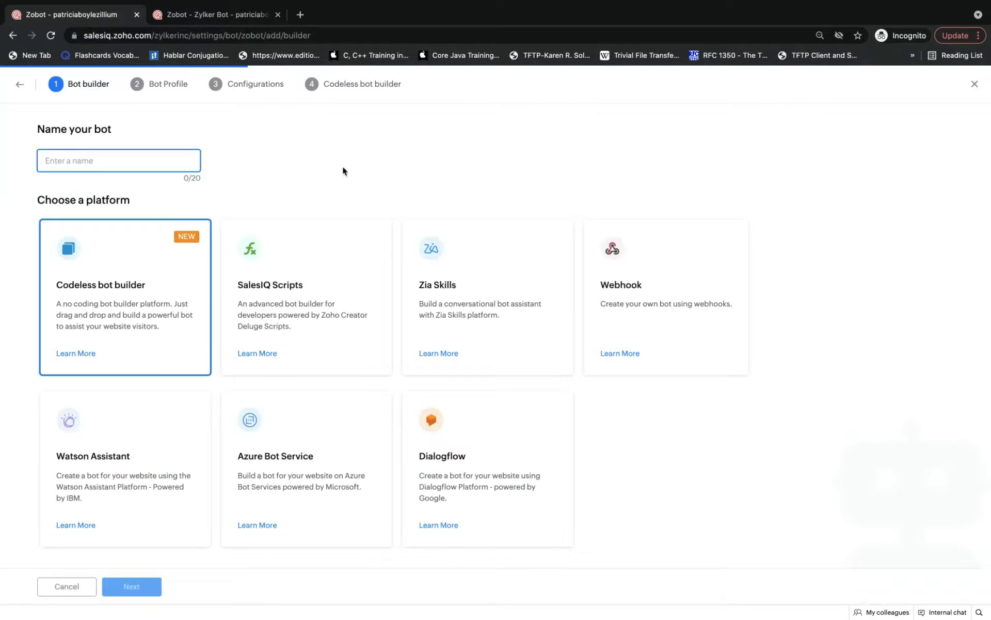
- Name the bot Zack and proceed with the codeless bot builder platform
type("Zack")
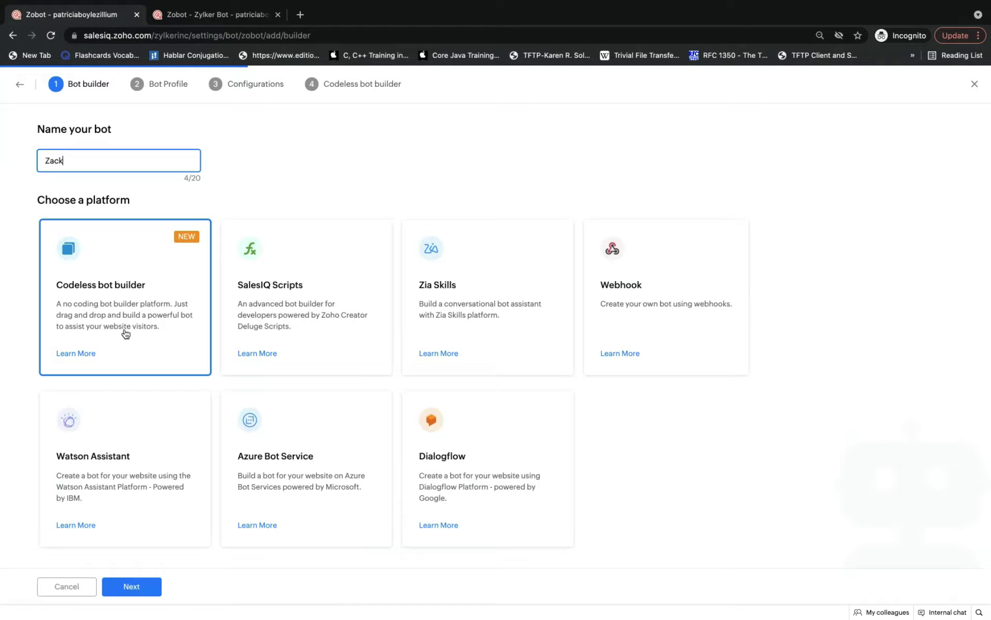
left_click(131, 588)
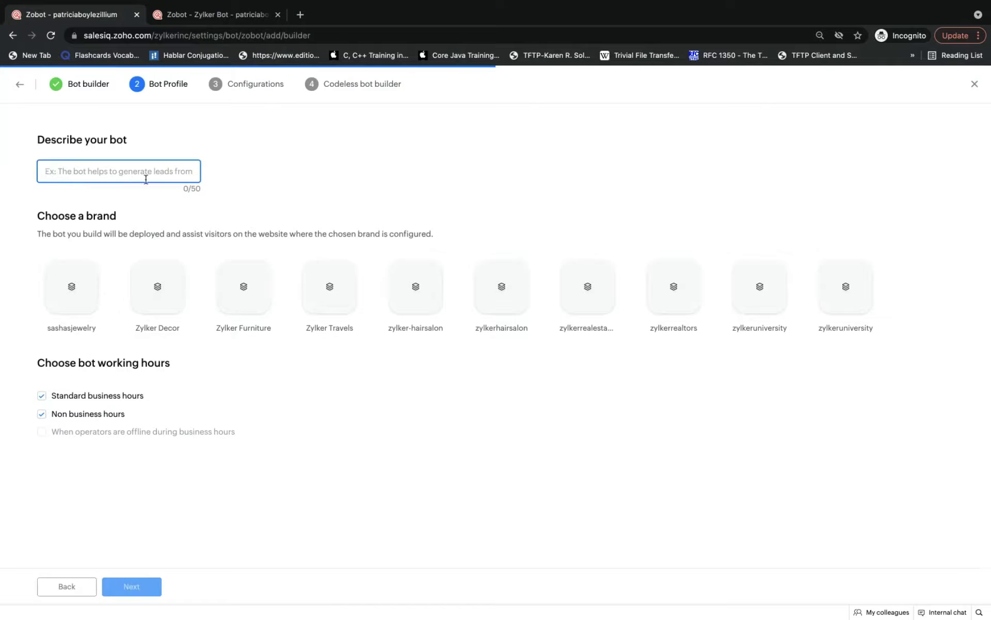
- Complete the bot profile with description "Your personal assistant", brand Zylker Travels and standard business hours excluded from its working hours
type("Your")
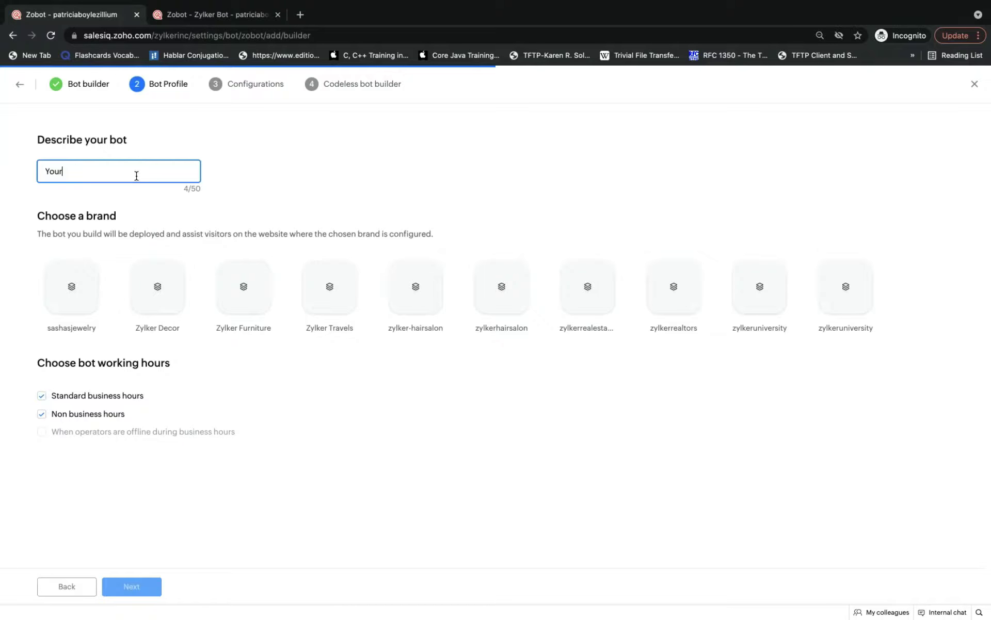
type(" personal assistant")
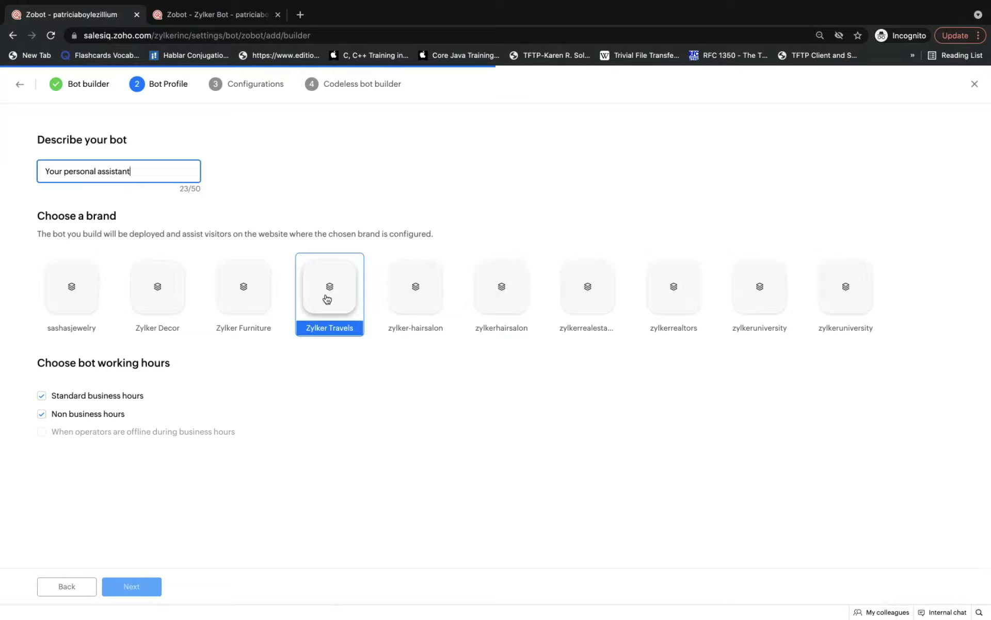
left_click(327, 298)
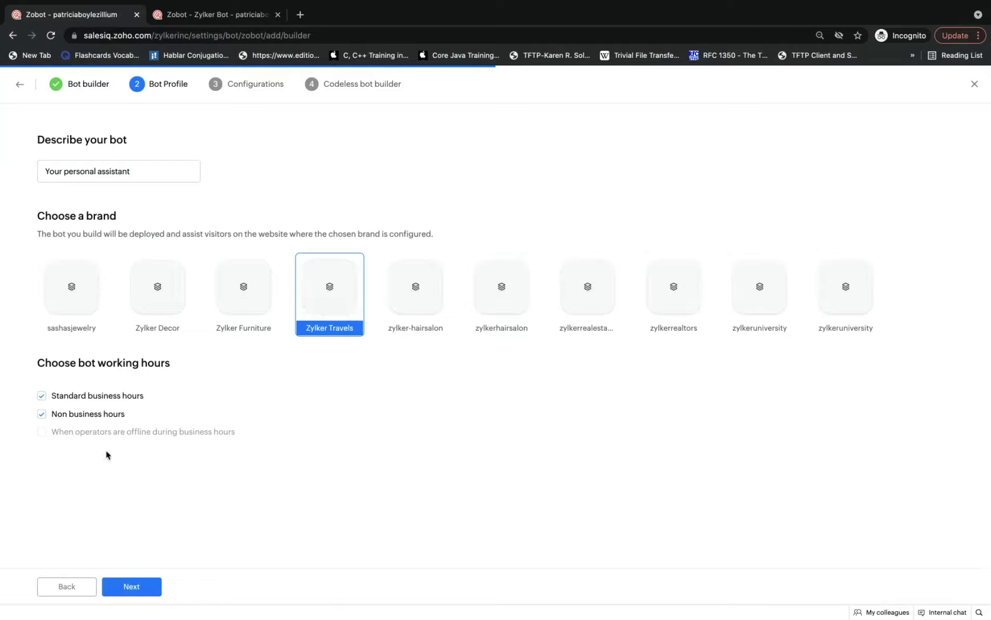
left_click(86, 396)
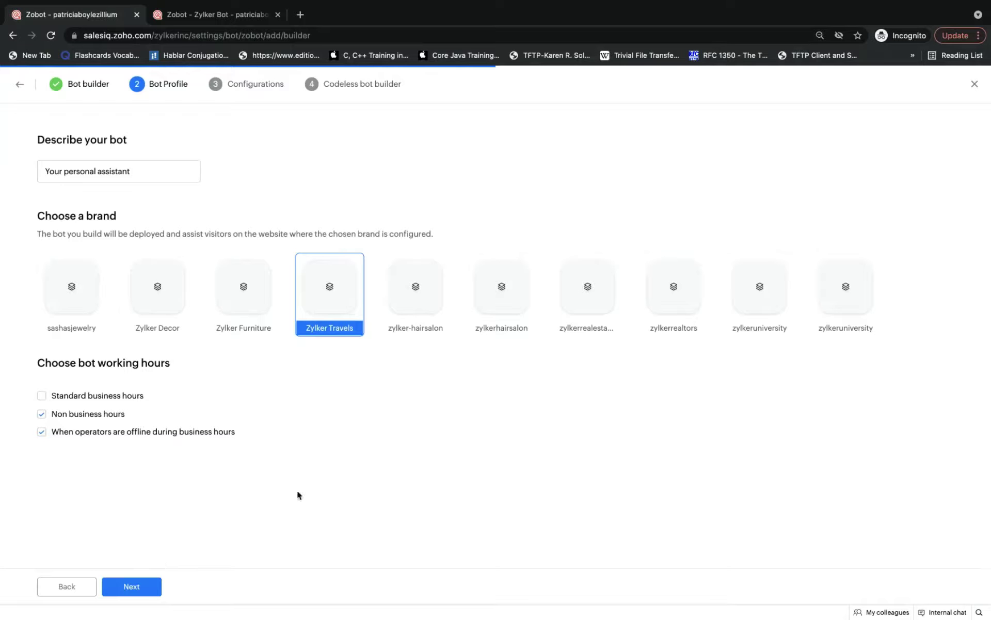
left_click(130, 589)
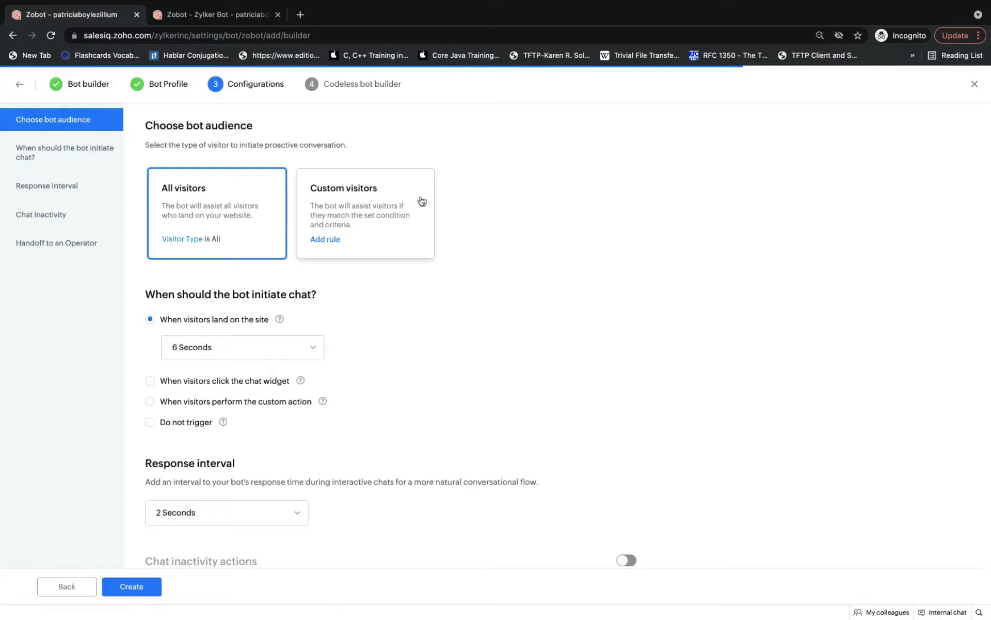
- Look through the rules available for custom visitors, leaving the bot audience on all visitors
left_click(330, 245)
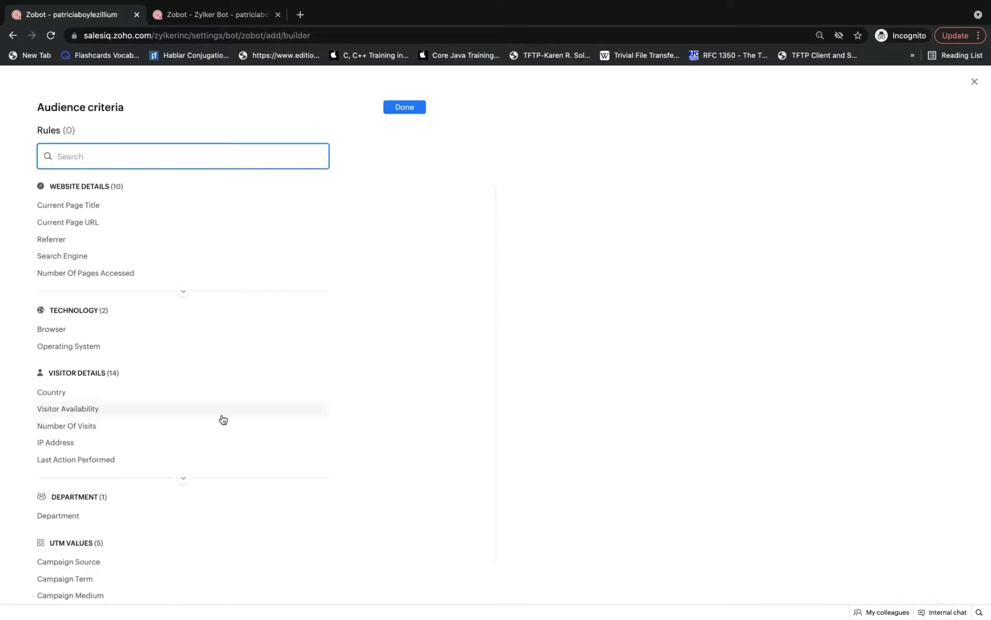
scroll(222, 419, "down", 5)
scroll(222, 419, "up", 5)
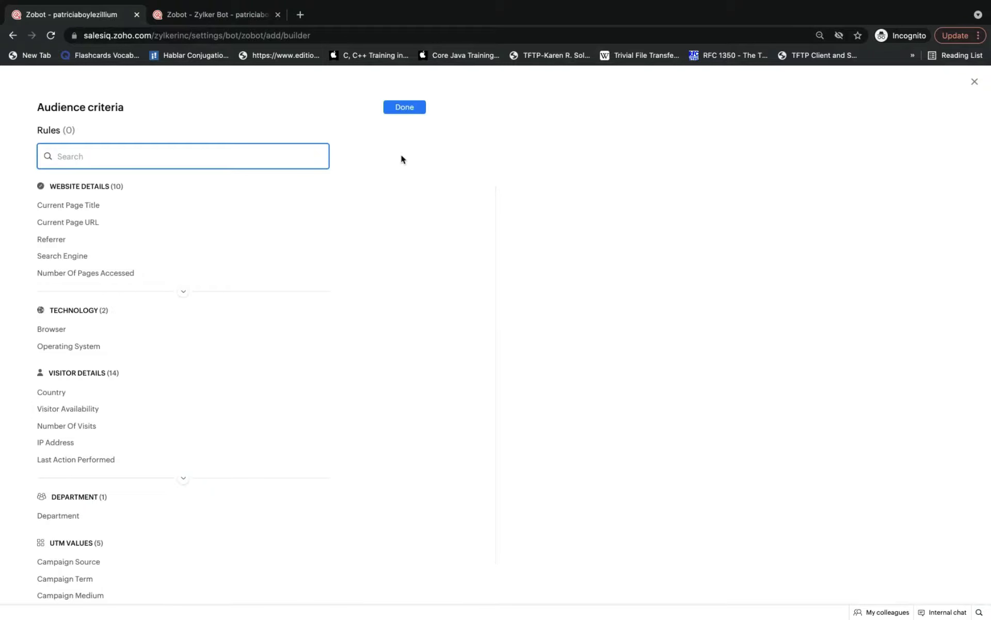
left_click(415, 108)
left_click(212, 230)
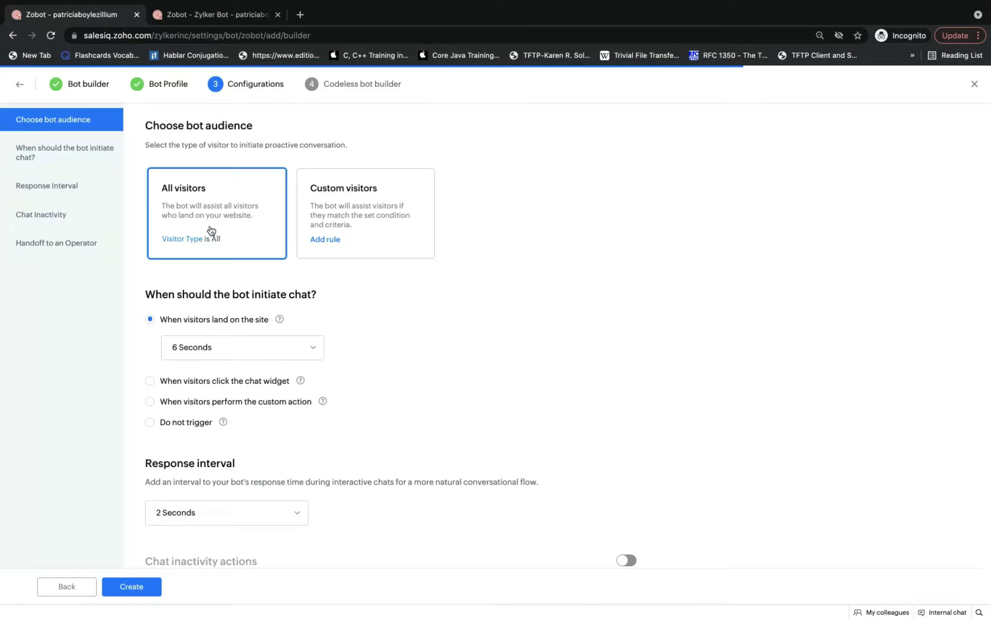
- Set the bot to initiate chat 5 seconds after visitors land on the site
scroll(272, 347, "down", 2)
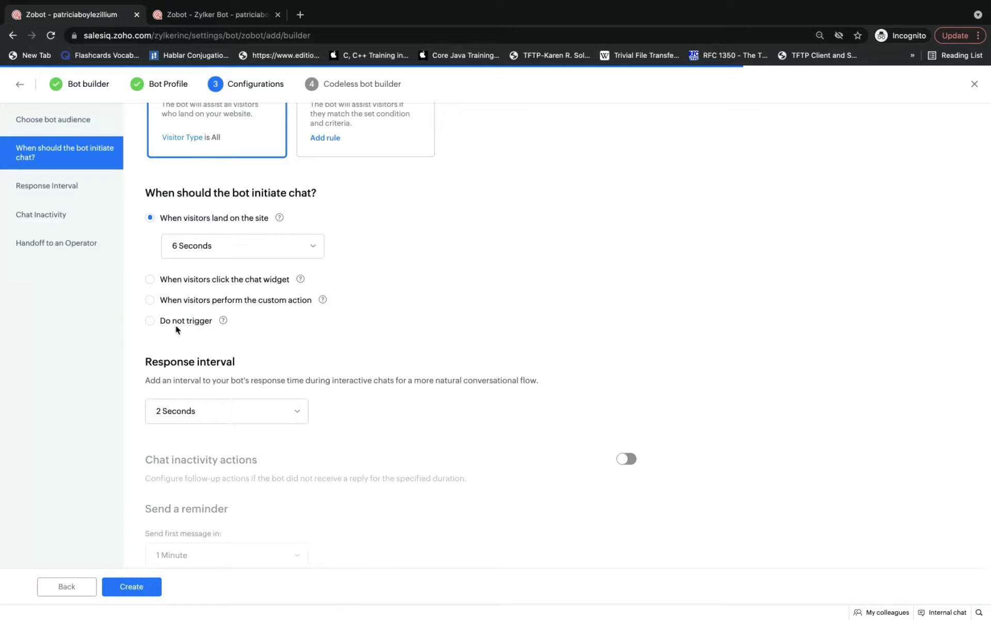
left_click(256, 248)
left_click(224, 277)
left_click(228, 253)
type("5")
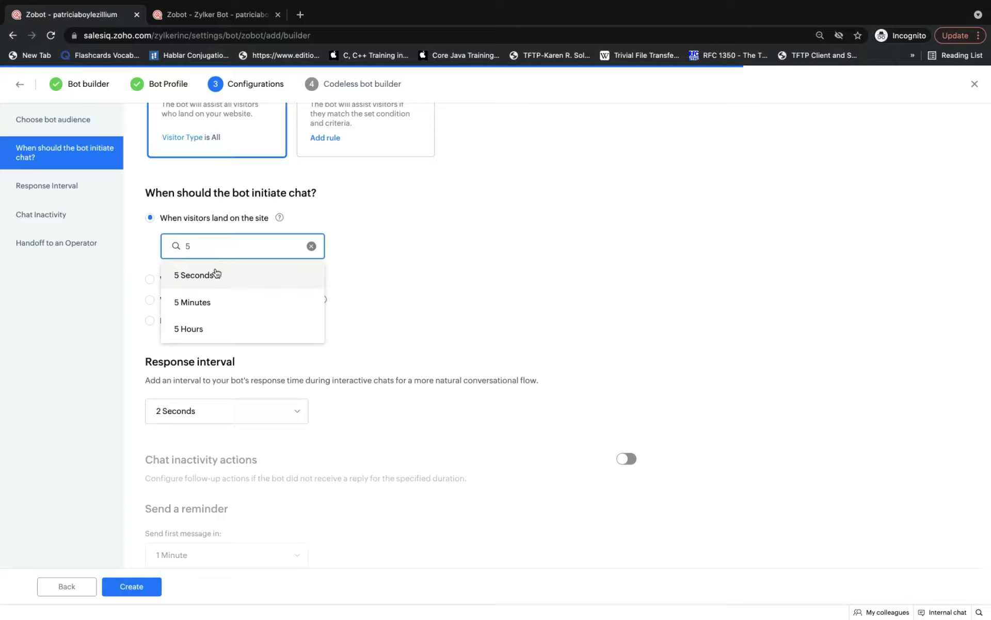
left_click(215, 275)
- Set the bot's response interval to Immediate
scroll(217, 370, "down", 3)
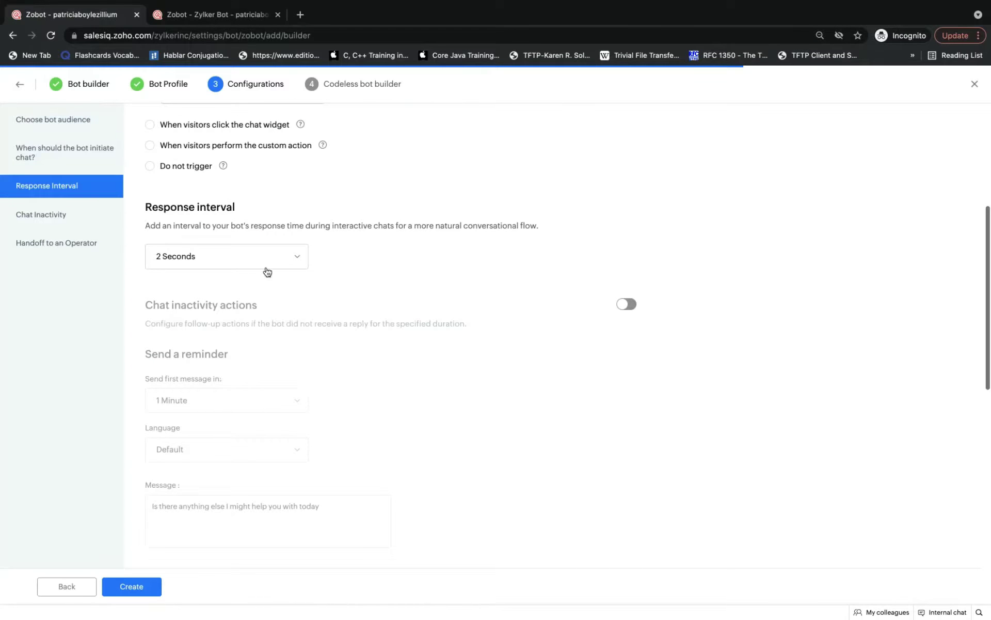
left_click(284, 253)
left_click(203, 336)
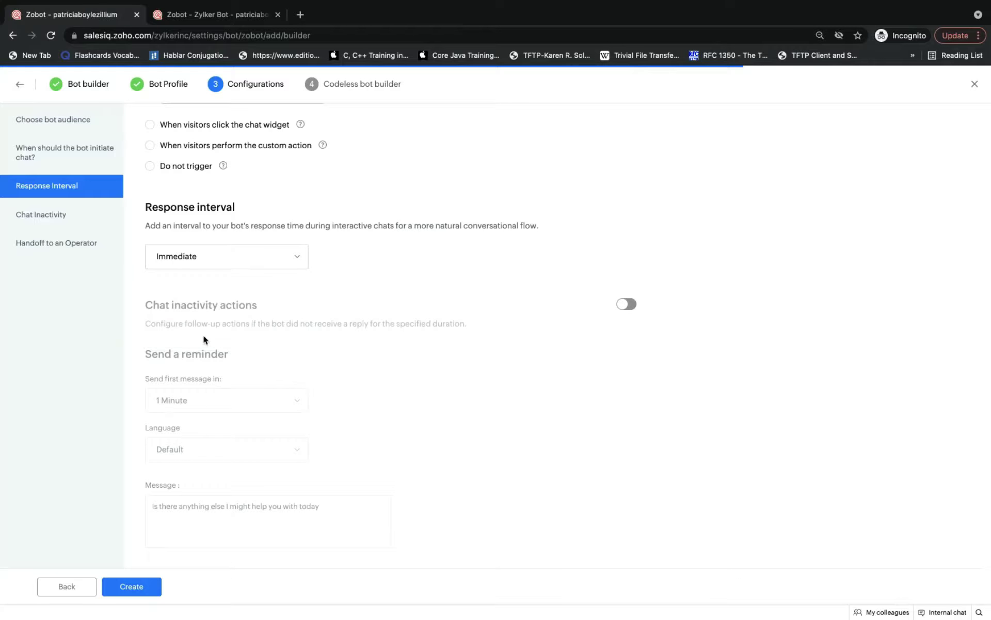
- Turn on the chat inactivity actions with their default messages and timings, and create the bot
left_click(627, 308)
scroll(467, 398, "down", 1)
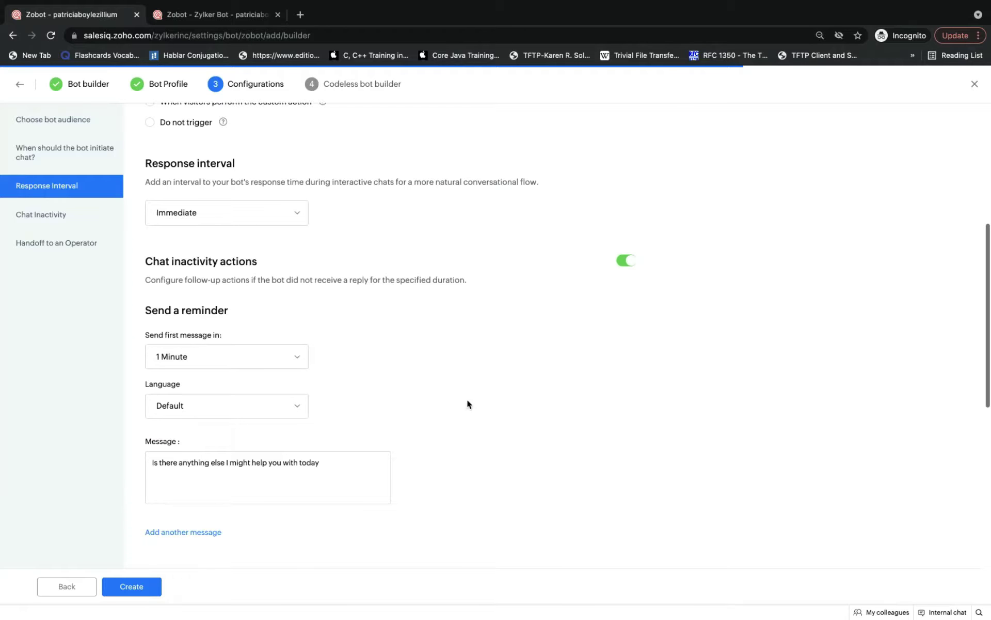
scroll(467, 403, "down", 1)
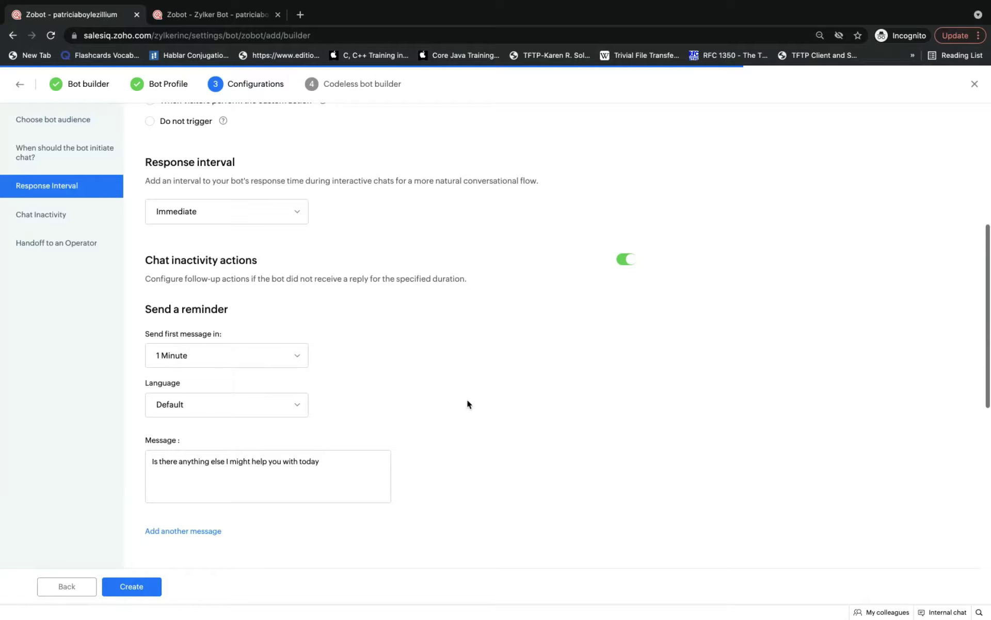
scroll(467, 404, "down", 1)
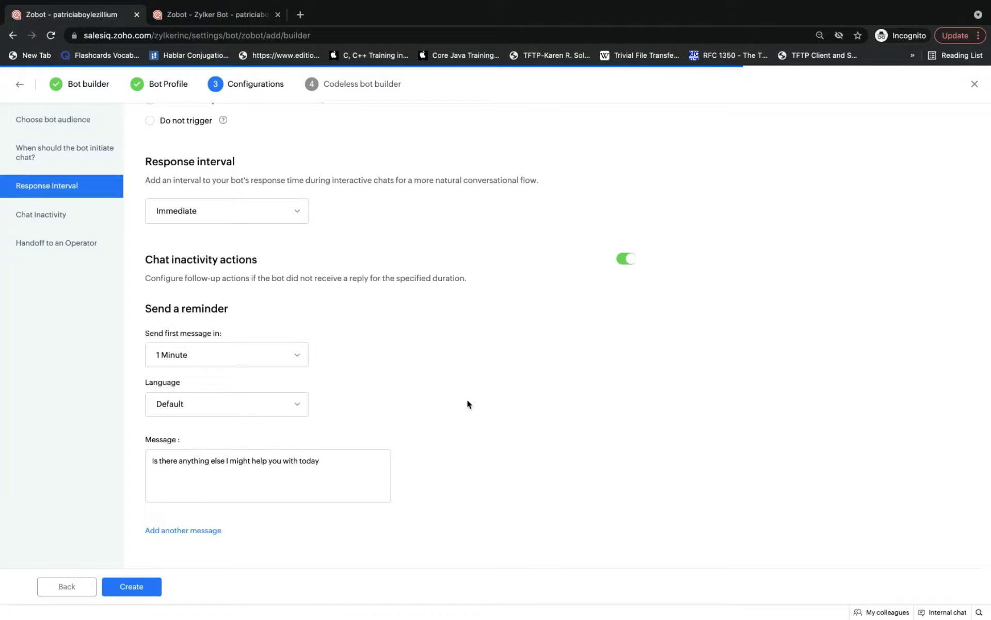
scroll(467, 404, "down", 3)
scroll(439, 424, "down", 5)
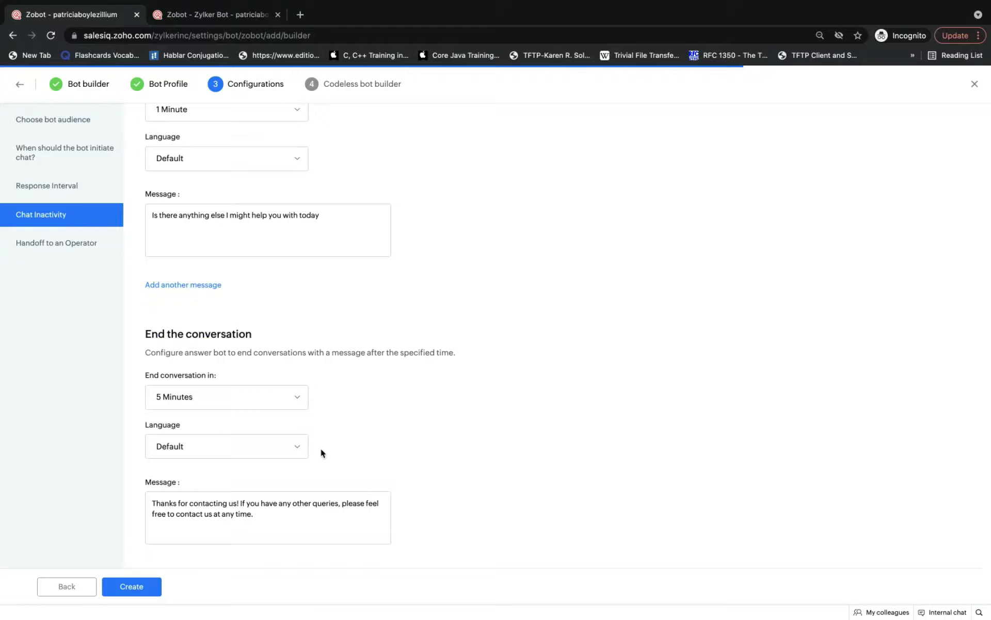
scroll(321, 453, "down", 1)
scroll(321, 453, "down", 3)
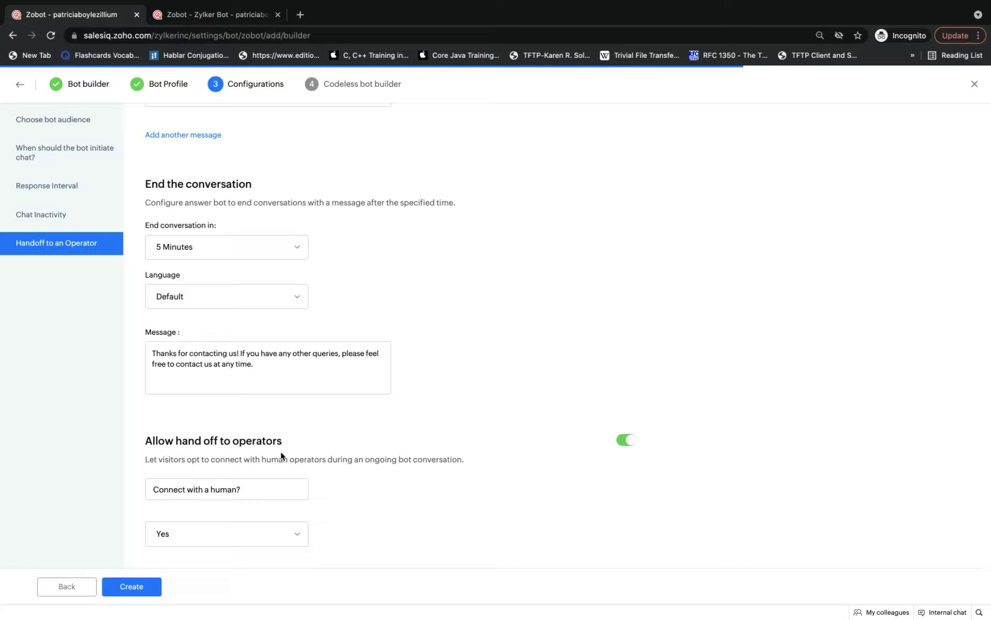
left_click(155, 582)
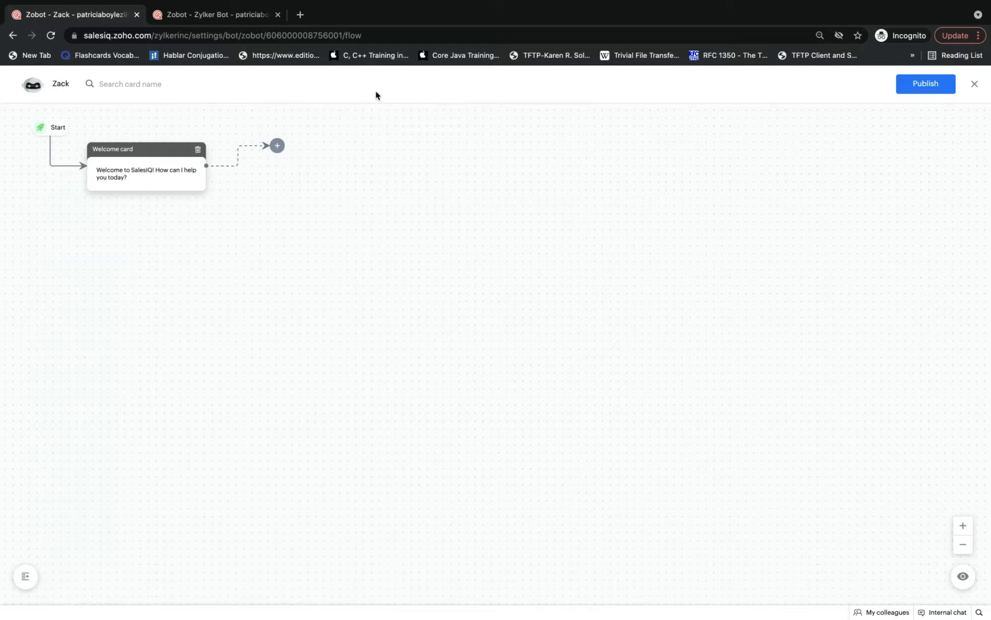
- Add a Quick Reply block after the Welcome card in the bot flow
left_click(278, 150)
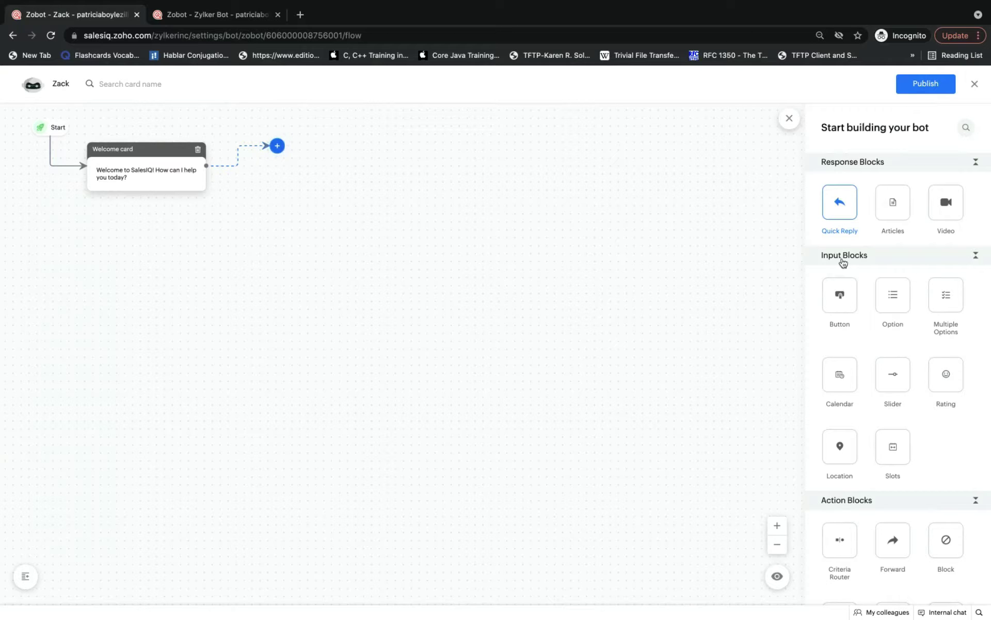
scroll(853, 287, "down", 1)
scroll(853, 287, "down", 10)
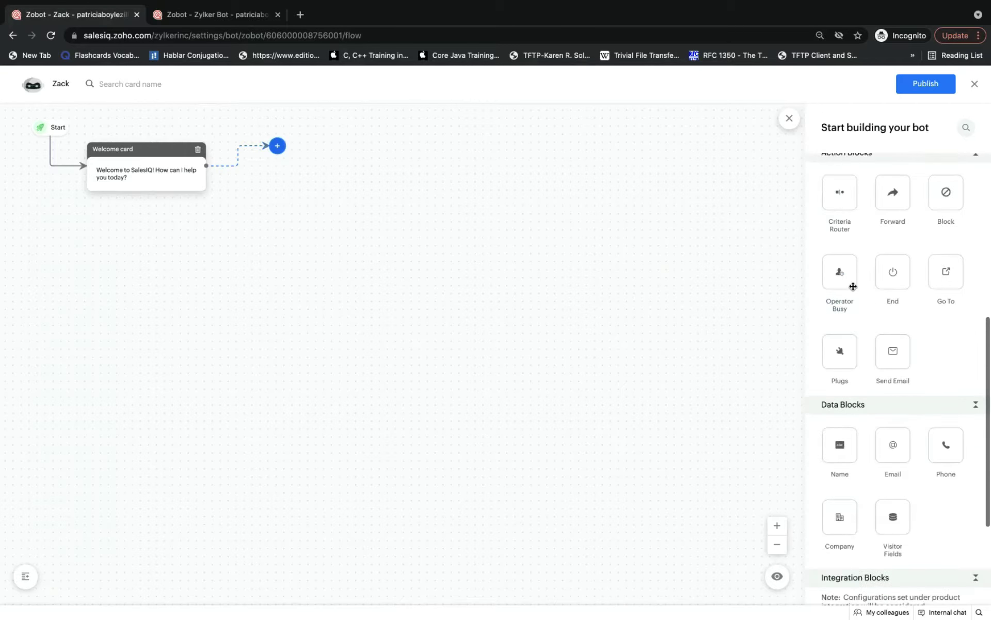
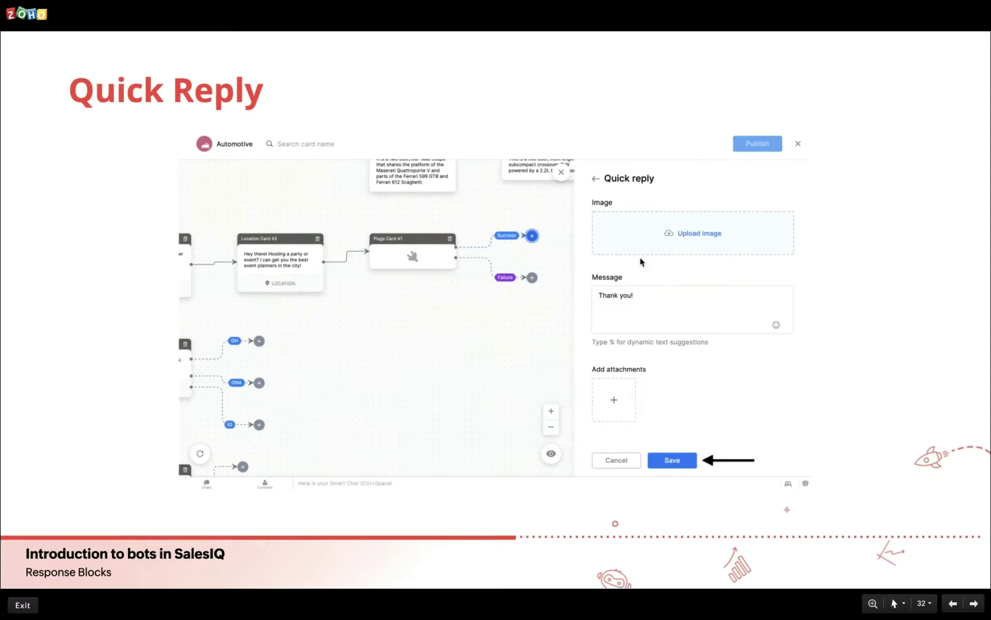
key("ctrl+Right")
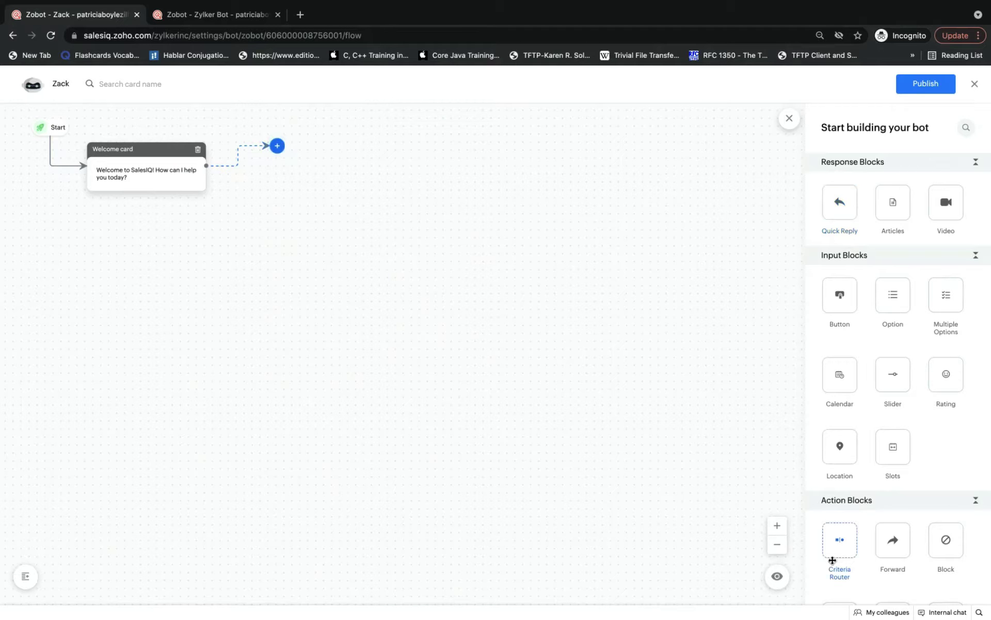
left_click_drag(839, 202, 295, 162)
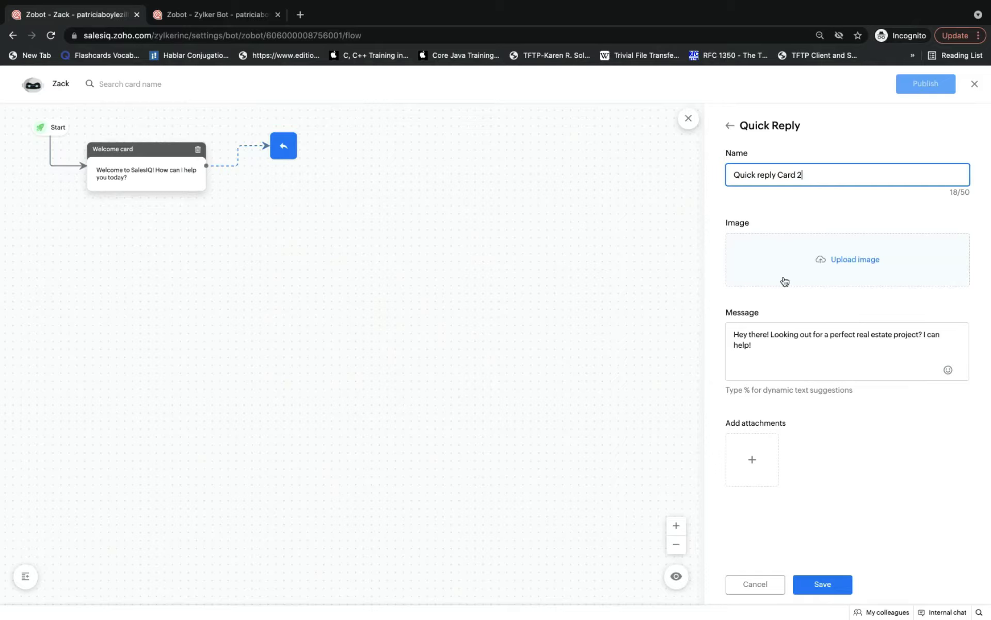
- Replace the Quick Reply message with "Hey there! Welcome to Zylker Travels! How can I help you?"
left_click_drag(766, 346, 732, 329)
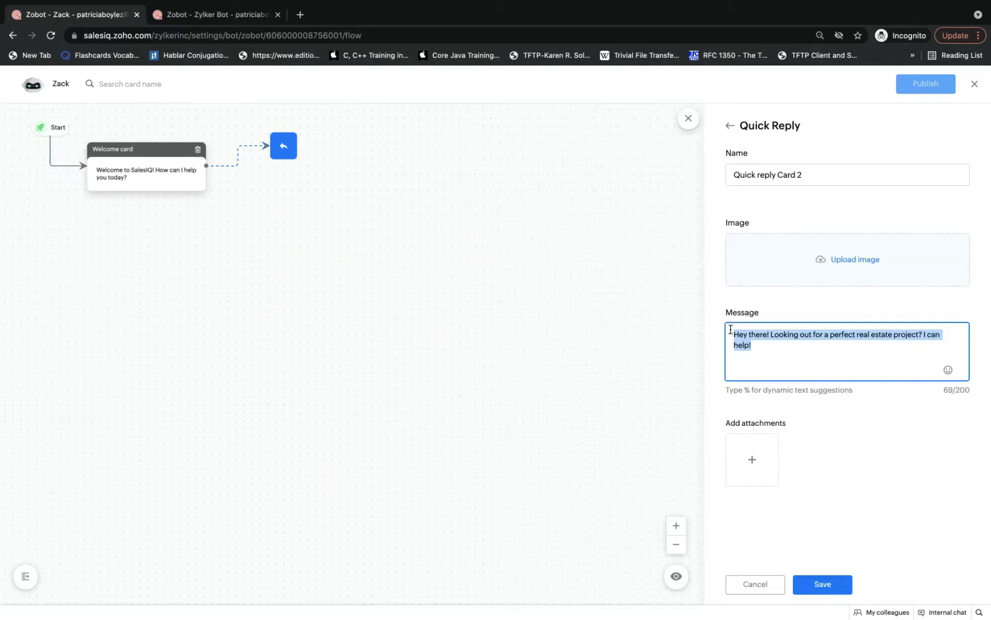
type("Hey.")
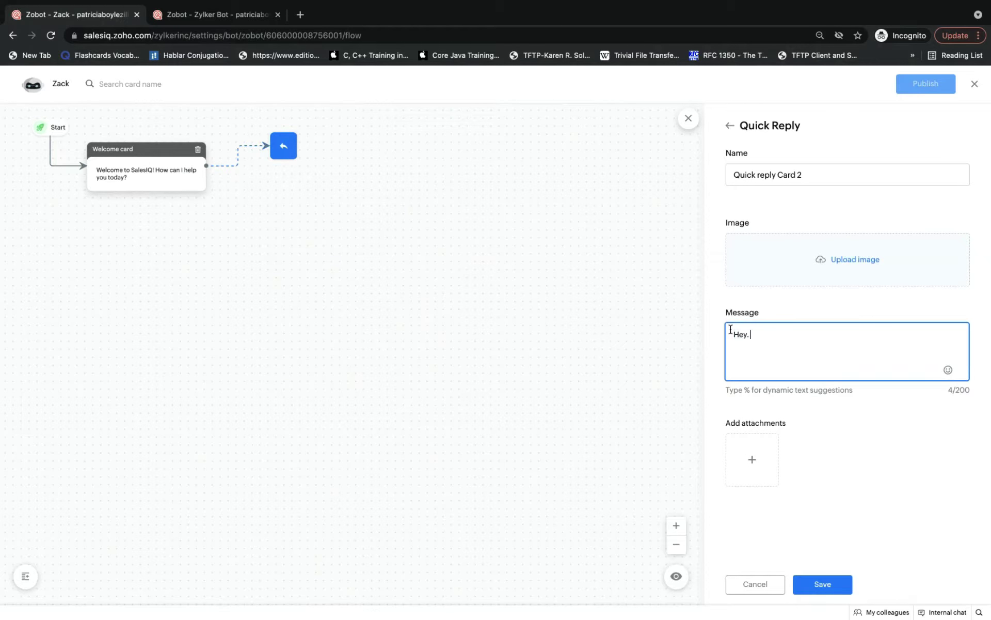
key("BackSpace")
type(" there! Welcome to Zylker Travles")
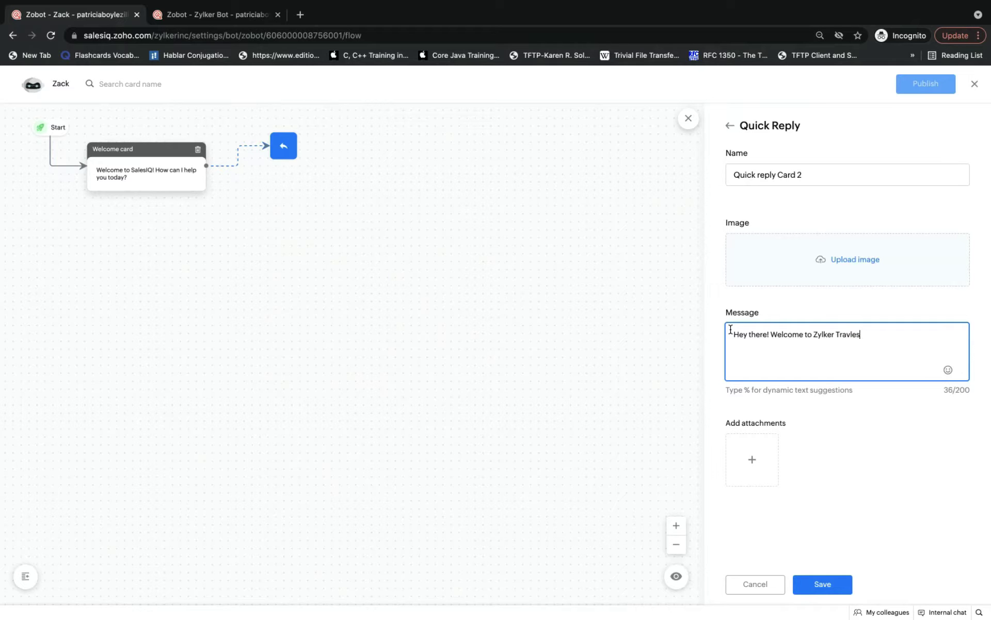
key("BackSpace")
key("BackSpace")
key("BackSpace")
type("els")
type("! How can ")
type(" I help you")
type("?")
- Change the greeting to "Hey there," followed by the dynamic visitor.name text, and save the Quick Reply card
type(", ")
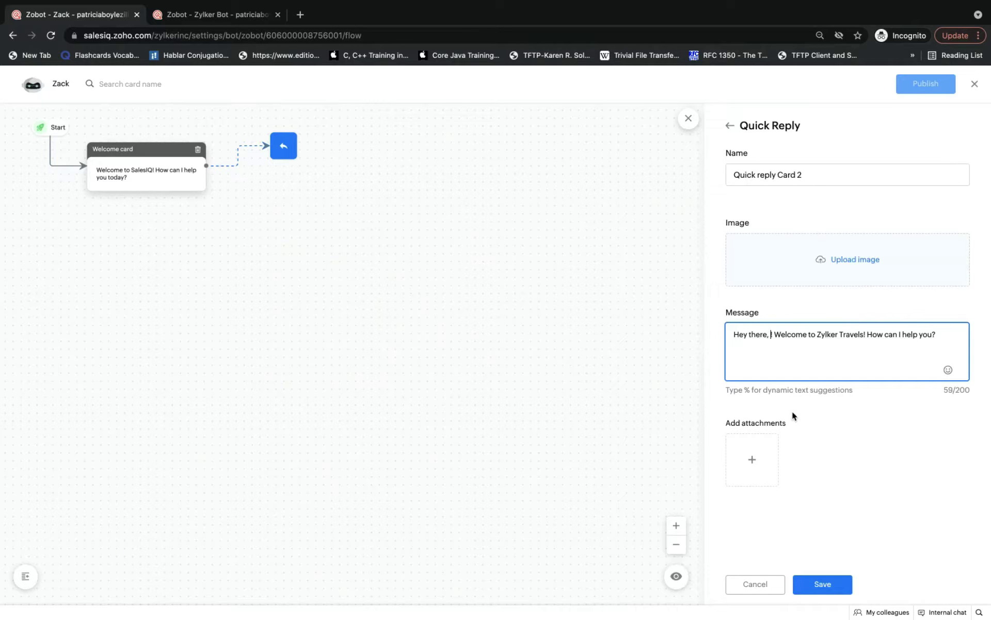
type("%")
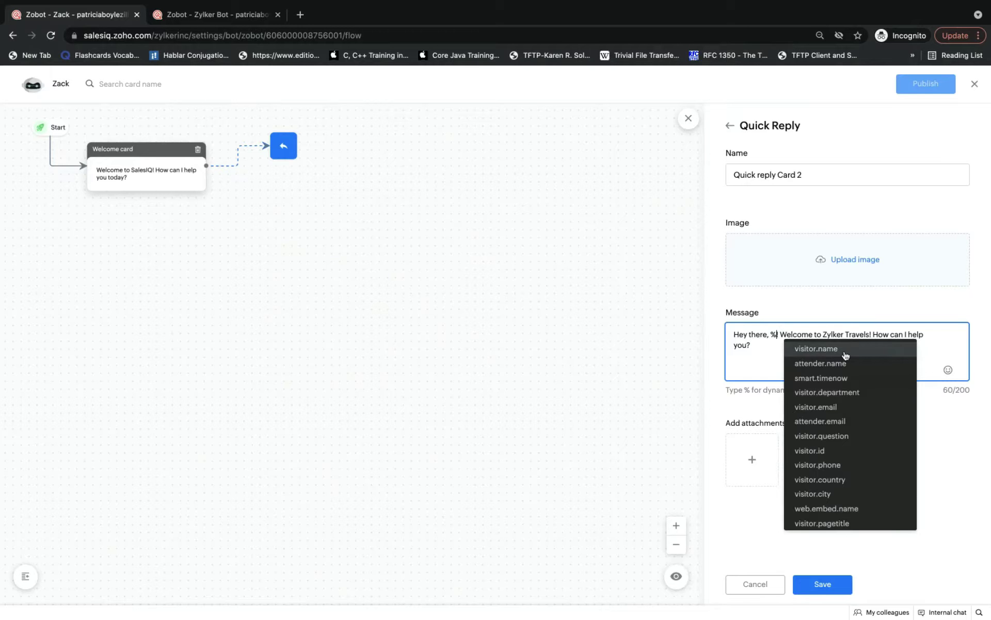
left_click(822, 351)
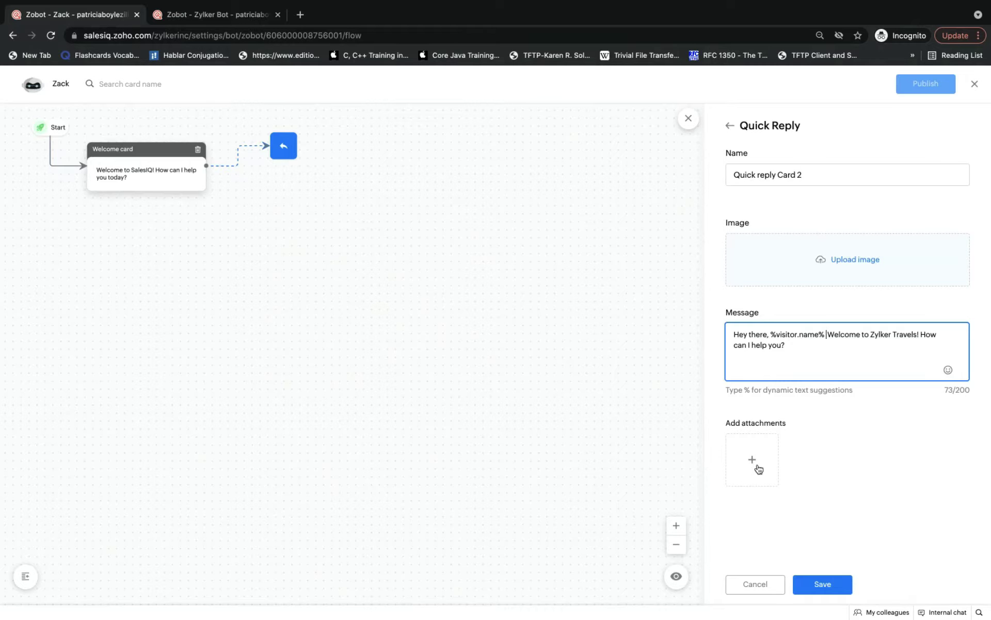
left_click(812, 587)
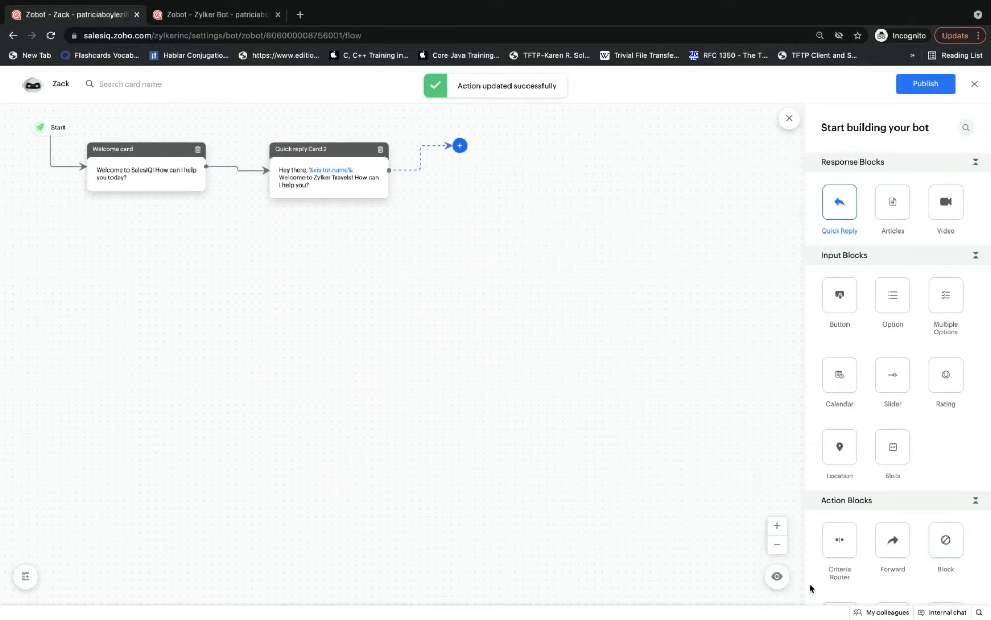
left_click(321, 189)
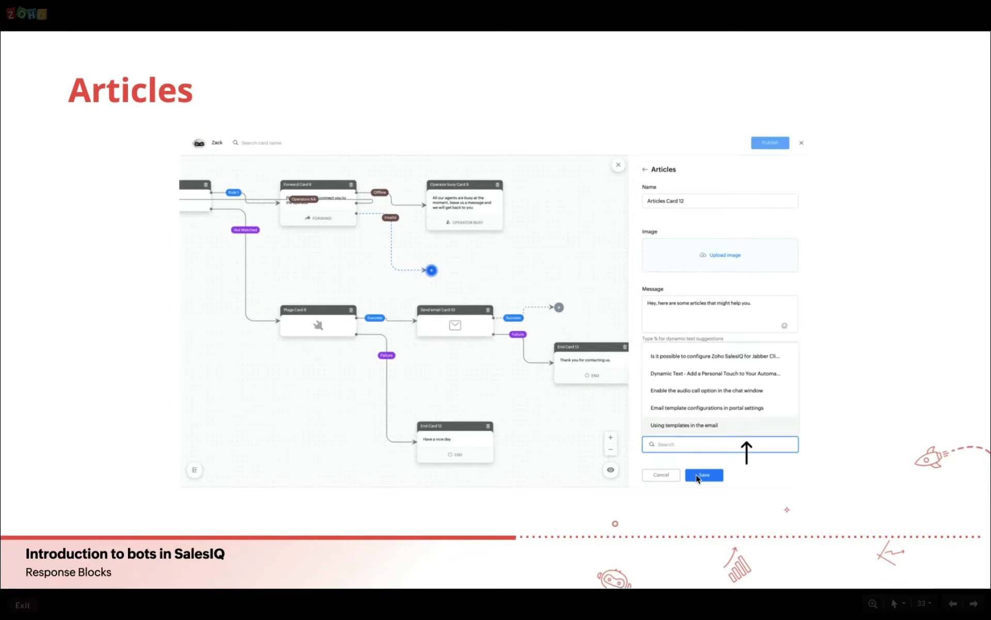
key("Right")
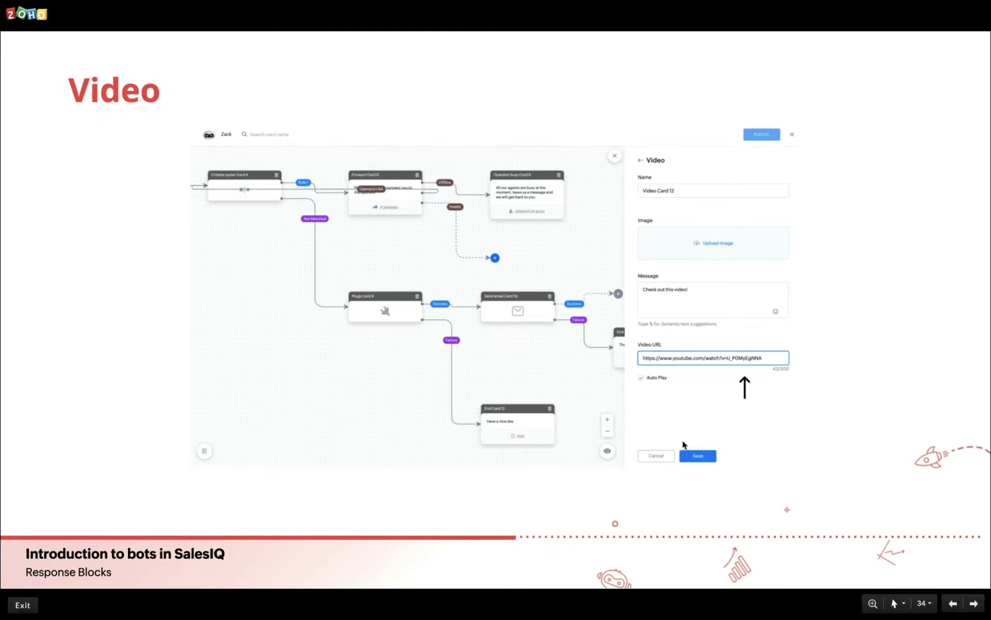
key("Right")
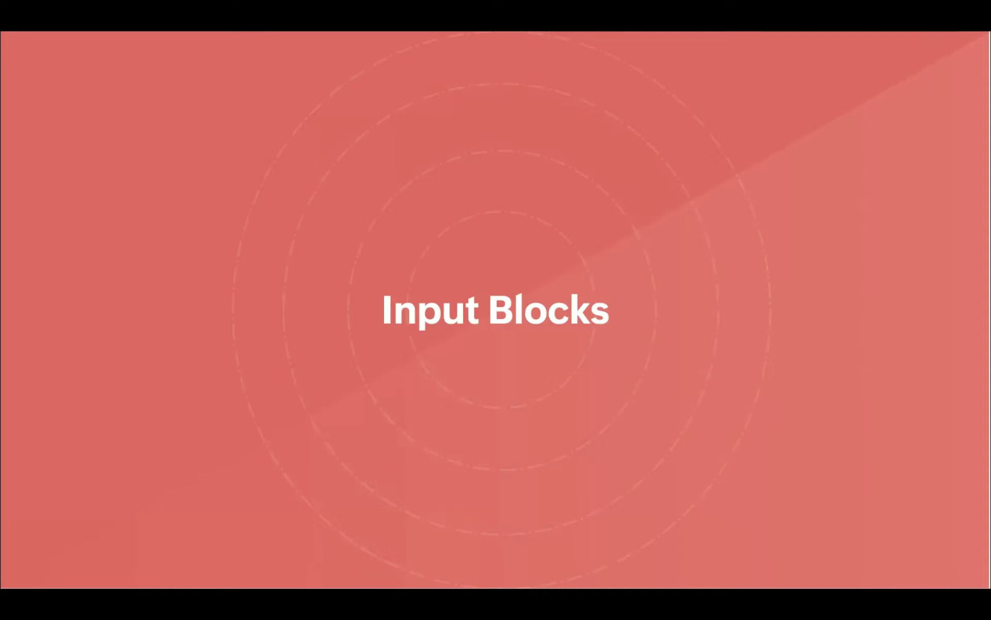
key("Right")
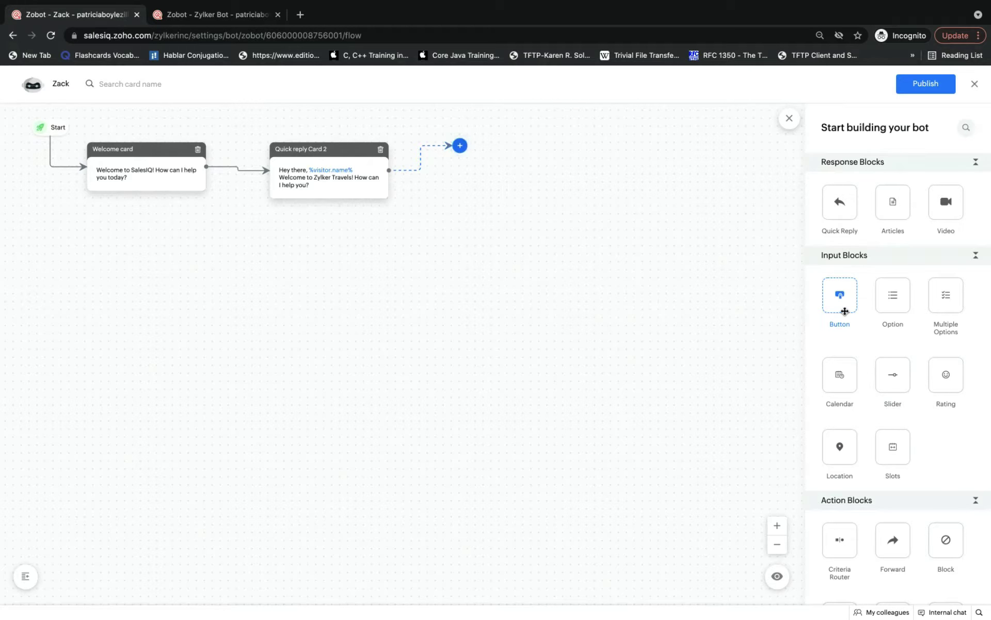
- Add a Button block after the Quick Reply card in the bot flow, keeping its default message
left_click_drag(845, 311, 476, 163)
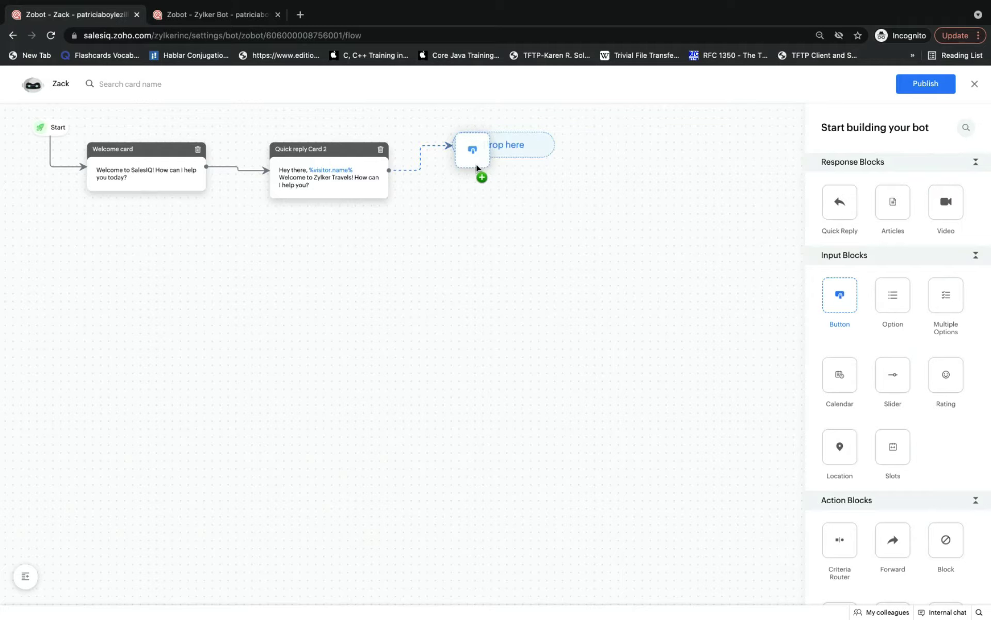
left_click_drag(476, 168, 476, 167)
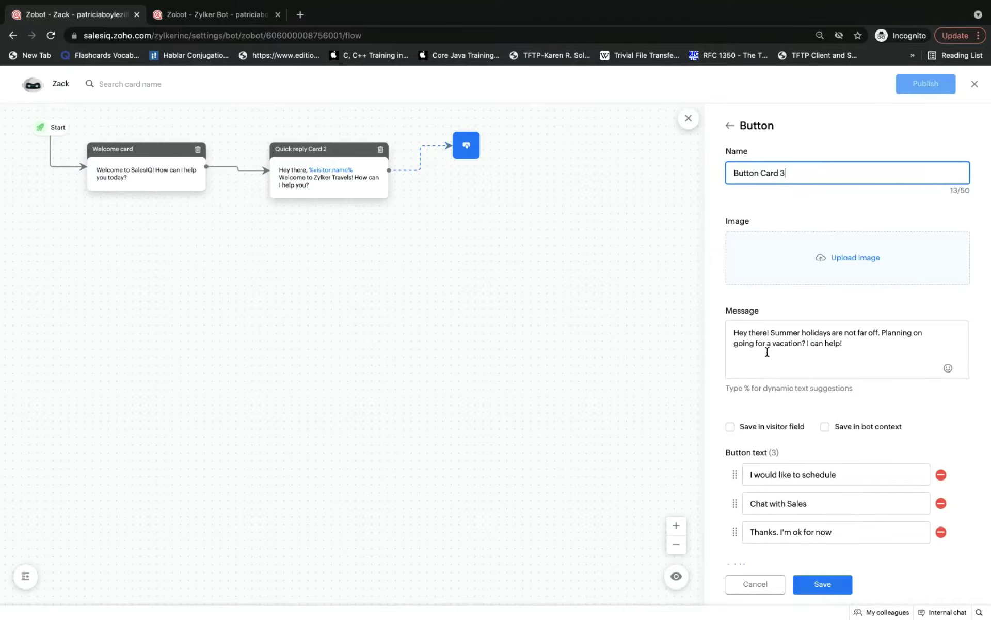
scroll(770, 355, "down", 1)
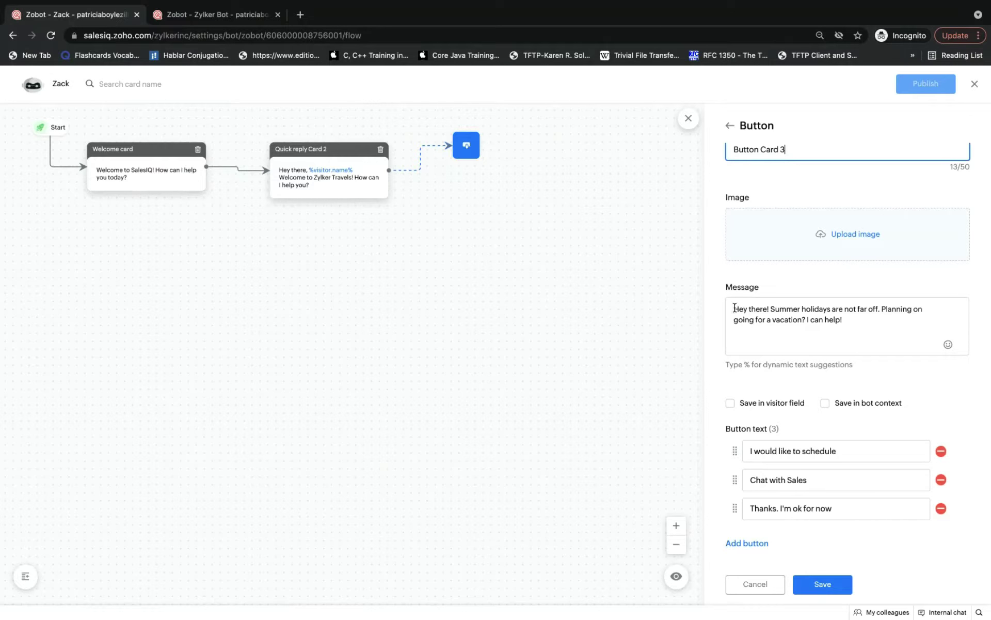
left_click_drag(733, 308, 847, 325)
left_click(843, 326)
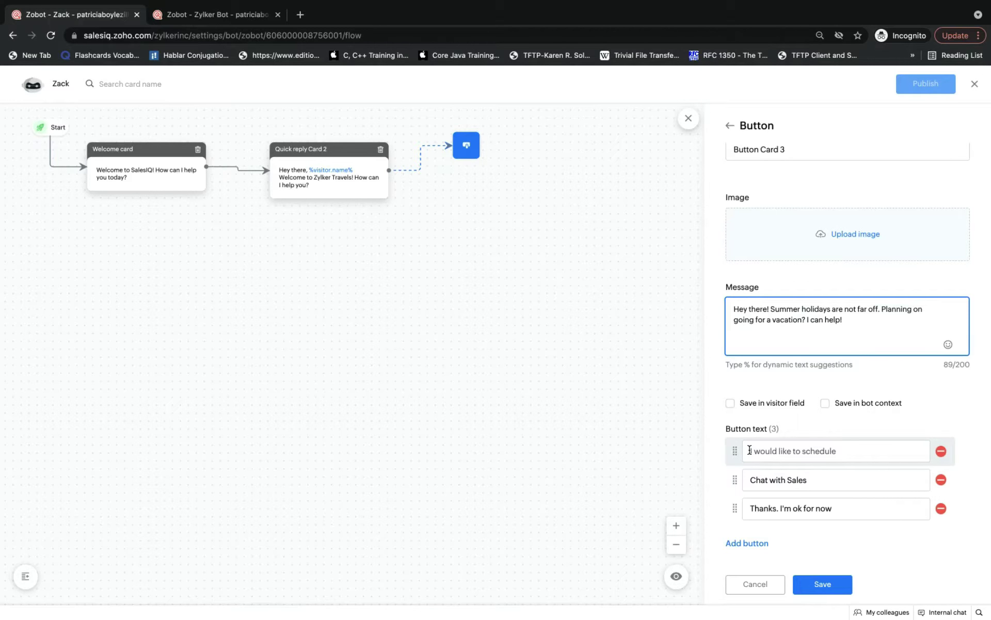
- Replace the Button card's first button text with "Need to book a holiday"
left_click_drag(750, 450, 841, 452)
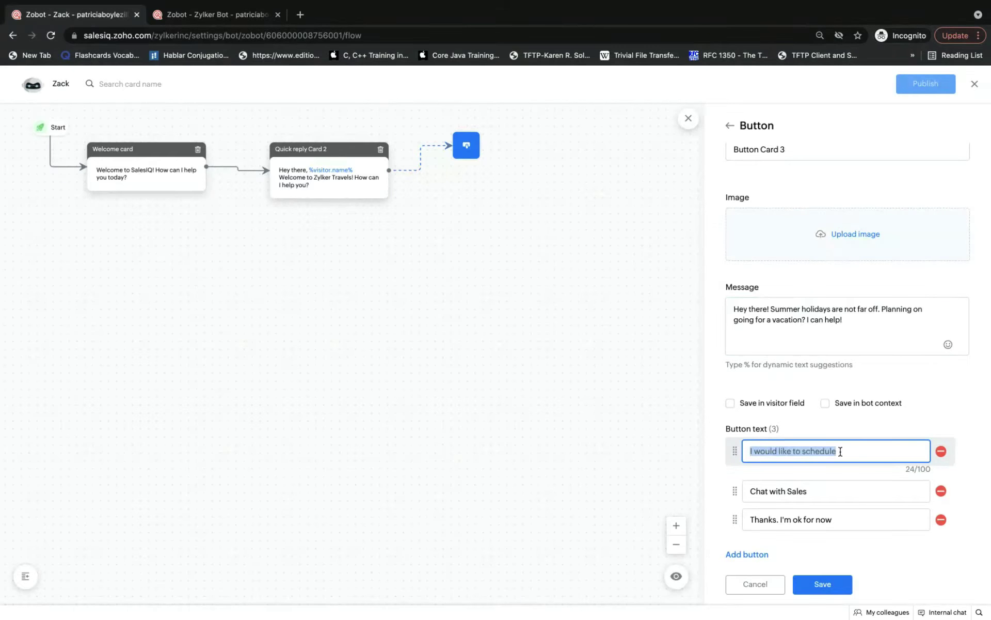
key("BackSpace")
type("ed ot")
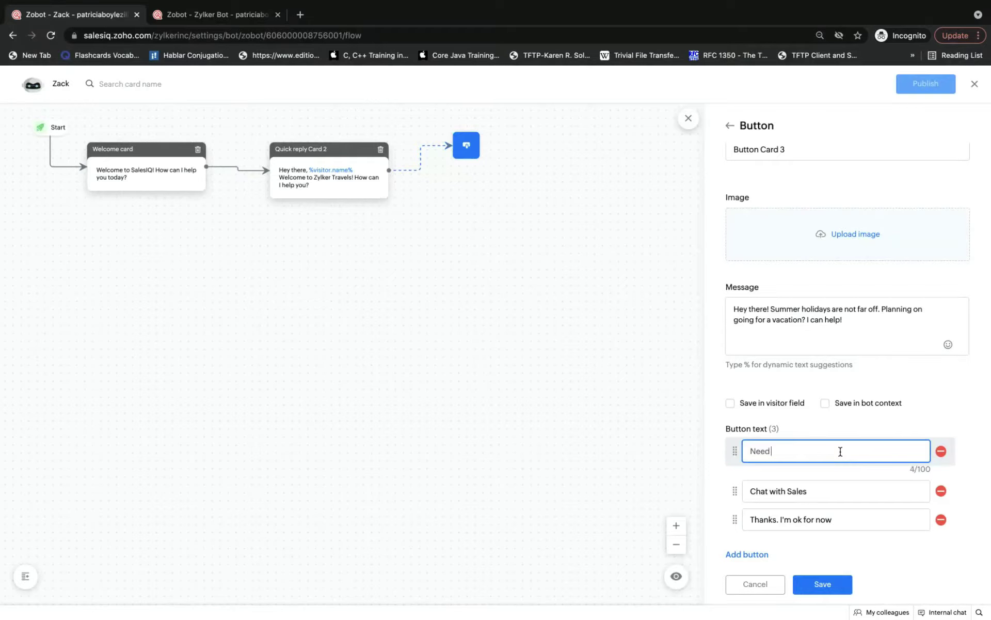
key("BackSpace")
key("BackSpace")
type("to  book a holiday")
- Replace the second button text, "Chat with Sales", with "Look up hotels and resorts"
double_click(803, 481)
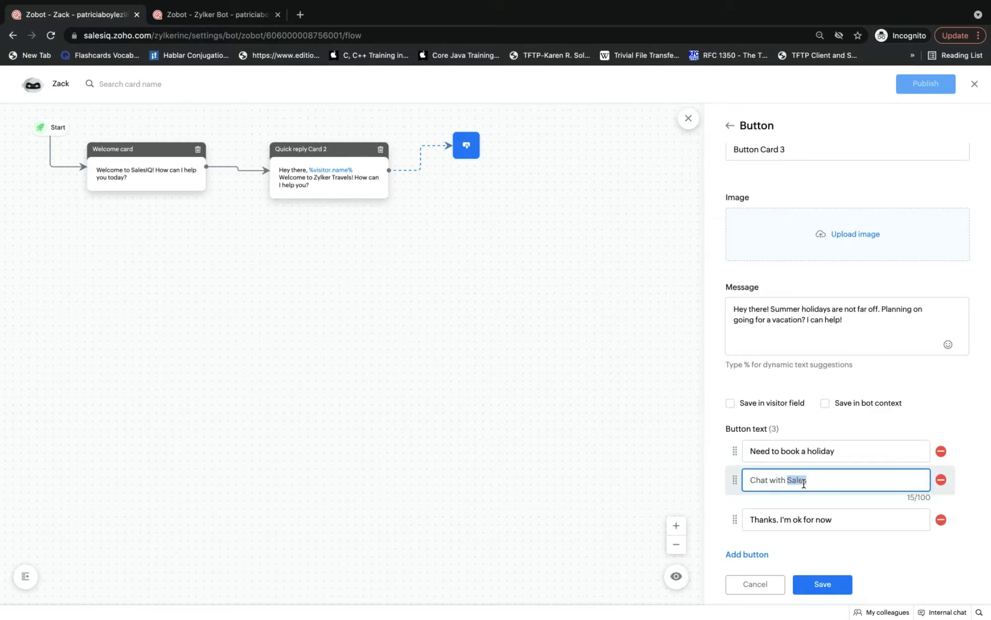
triple_click(804, 481)
type("Look up hotels and resorts")
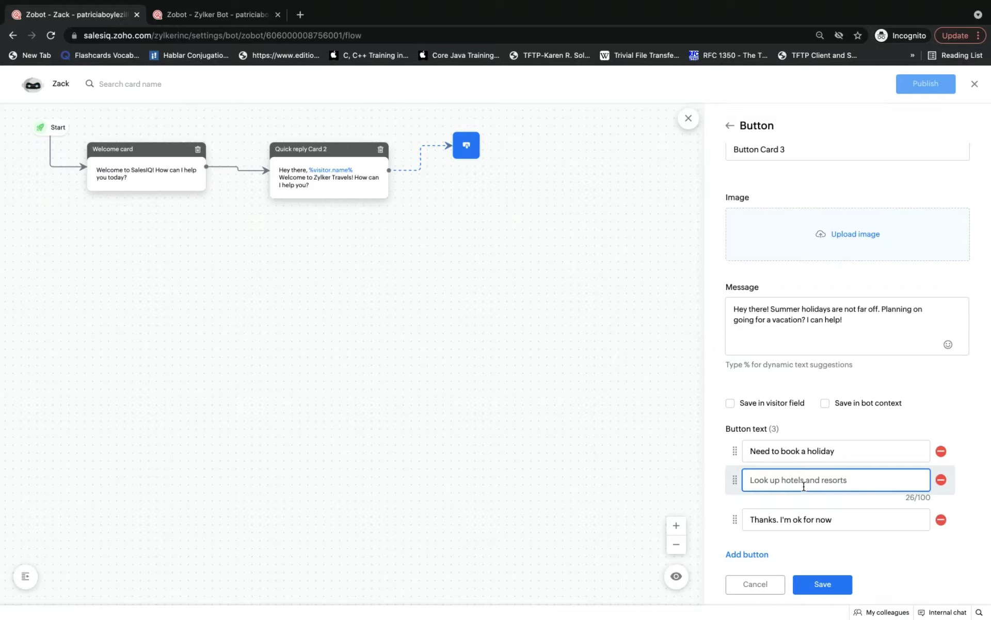
- Change the third button text to "Connect me to an agent" and save the Button card
left_click(800, 520)
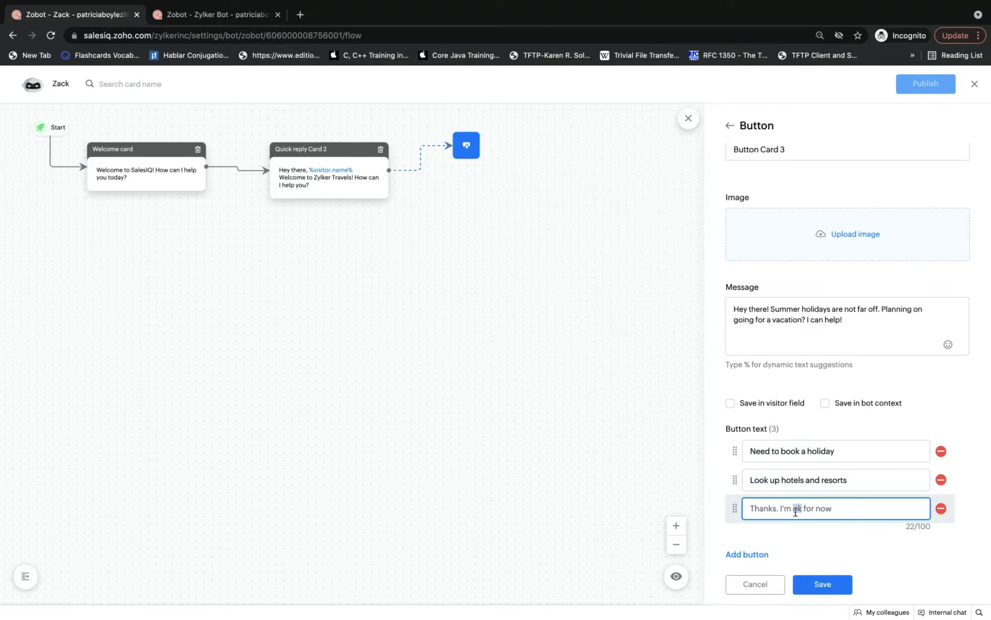
triple_click(796, 512)
key("BackSpace")
type("connect")
key("BackSpace")
key("BackSpace")
key("BackSpace")
key("BackSpace")
key("BackSpace")
key("BackSpace")
key("BackSpace")
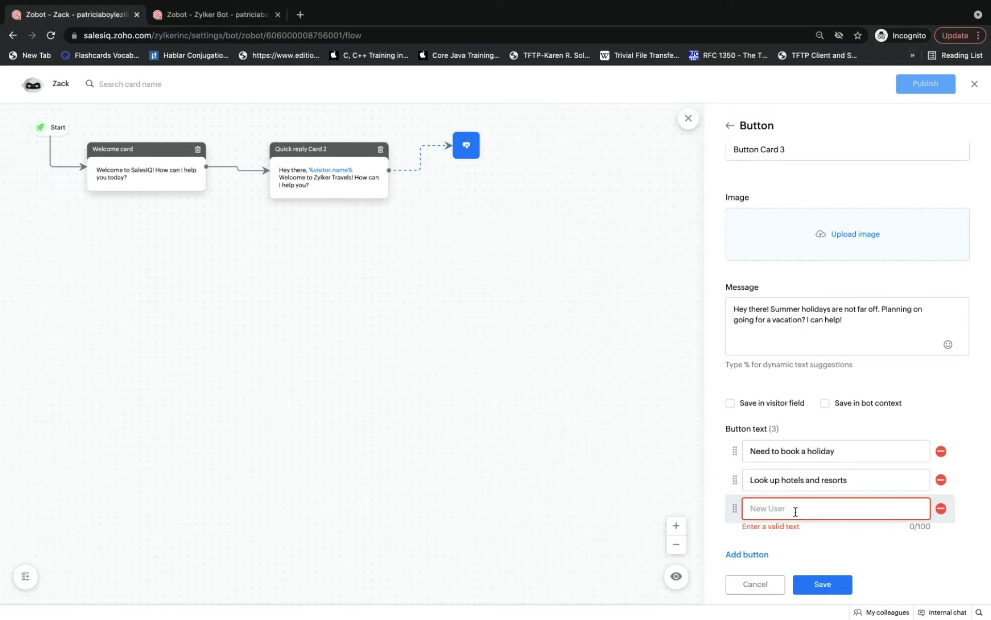
type("Connect me to an a")
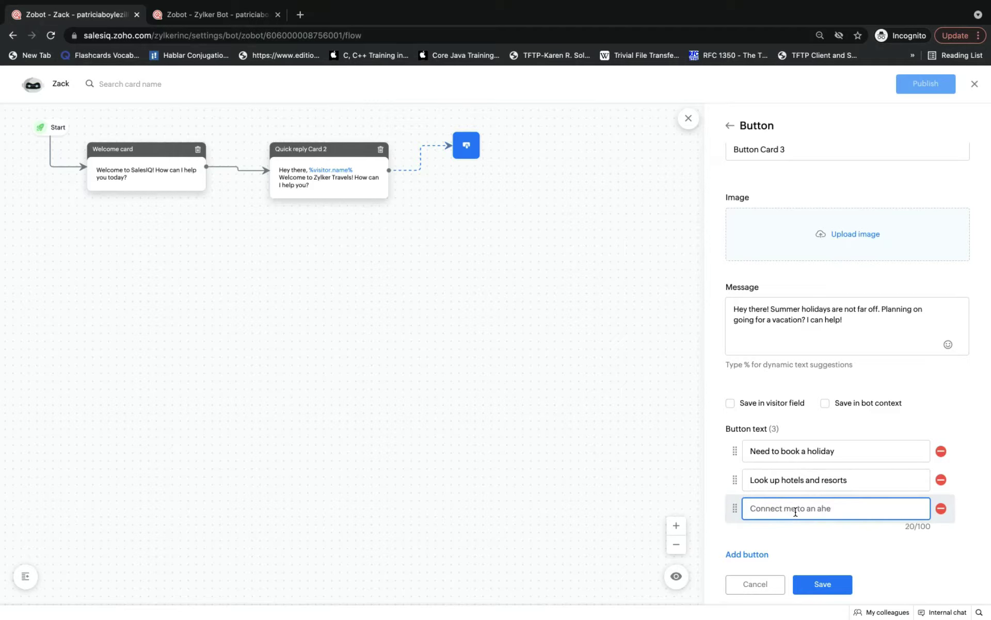
type("gent")
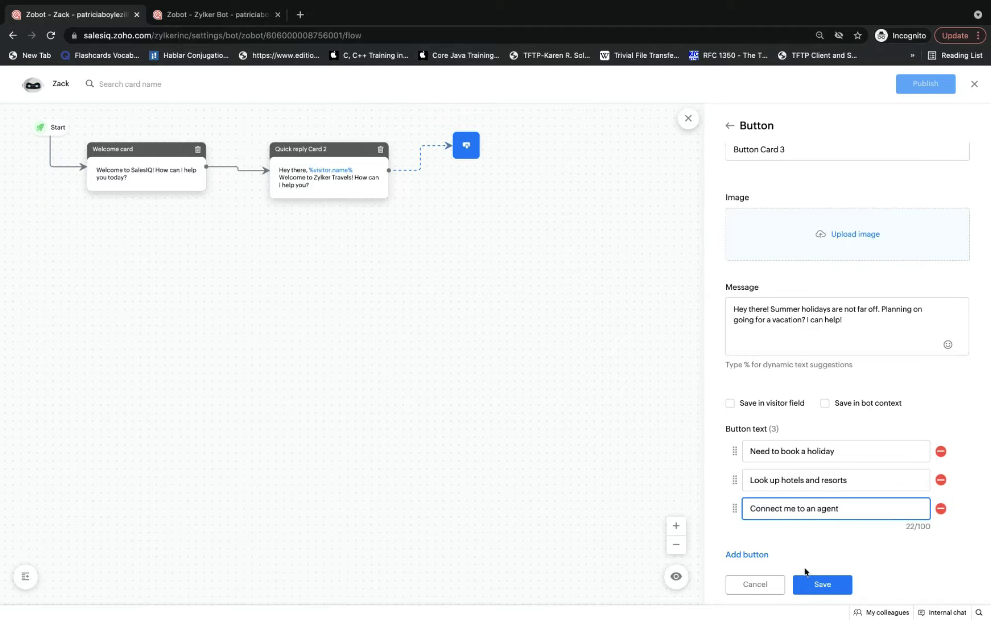
left_click(820, 582)
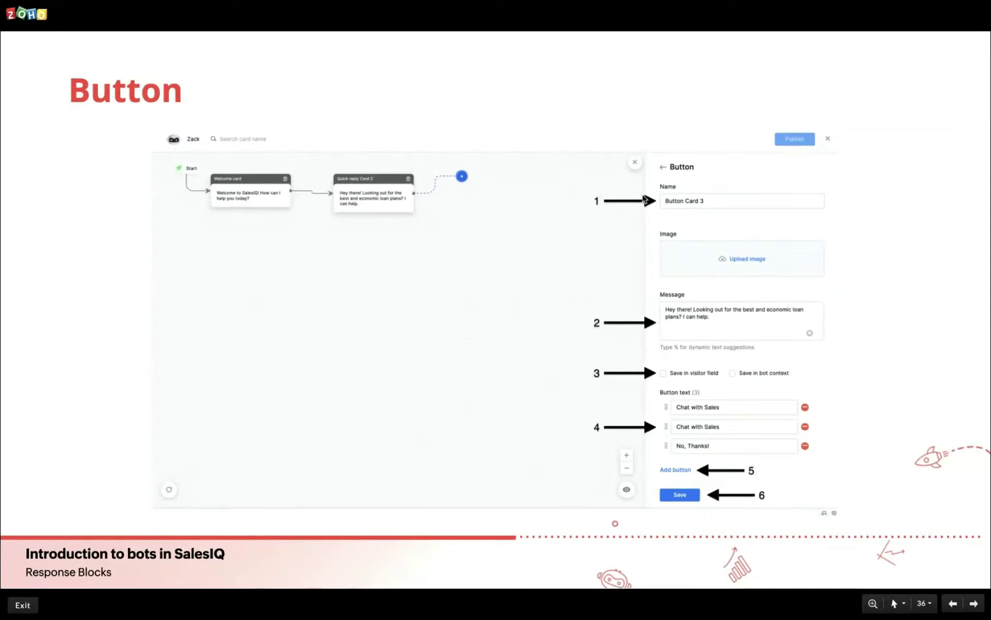
key("Right")
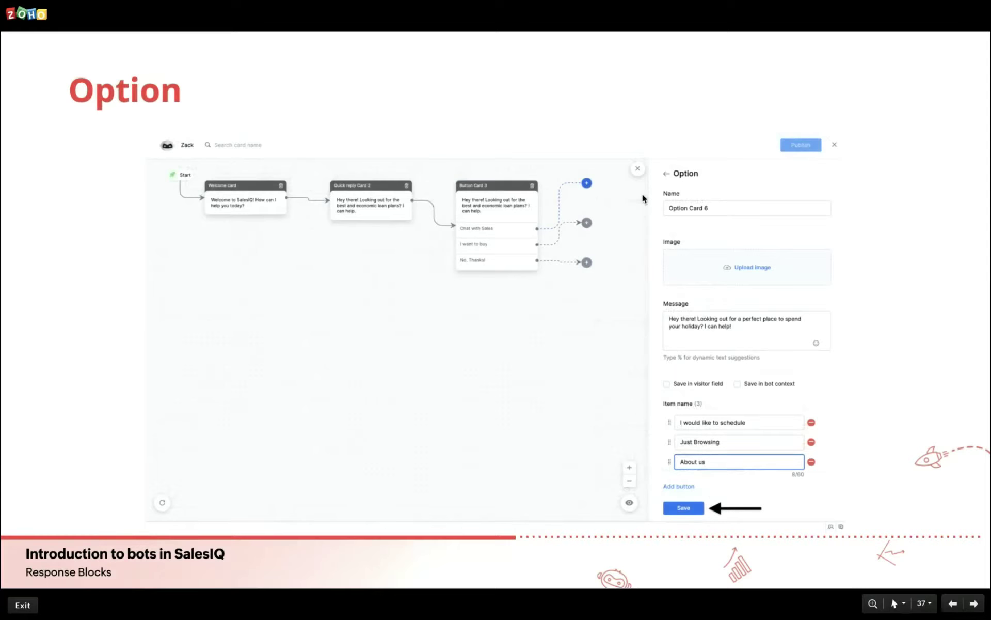